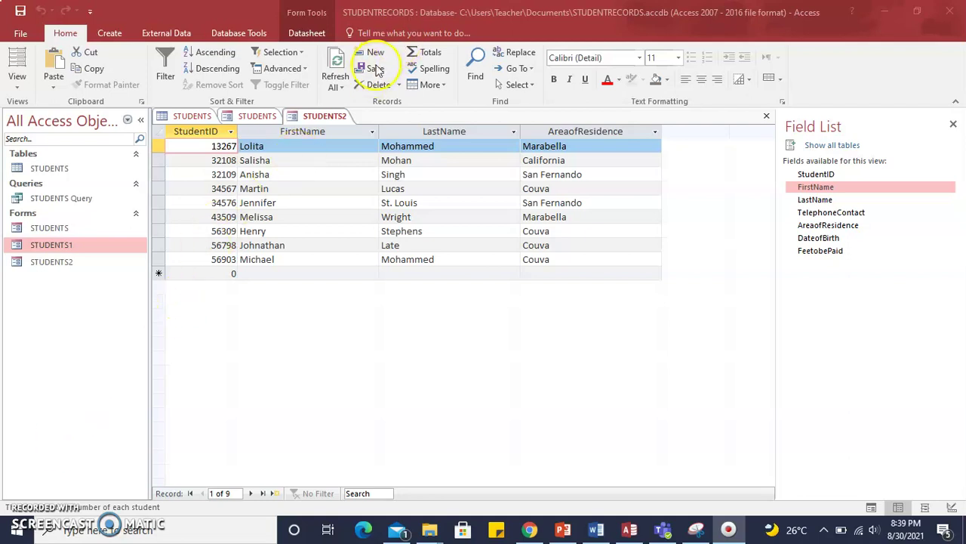
Step: Flip to the STUDENTS form and back to STUDENTS2, then bring up its view menu
click(265, 117)
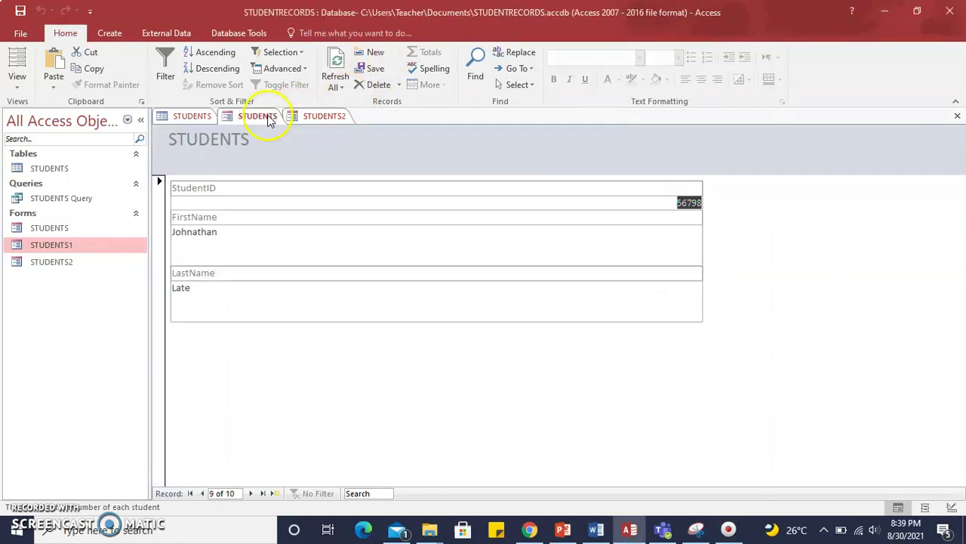
click(316, 116)
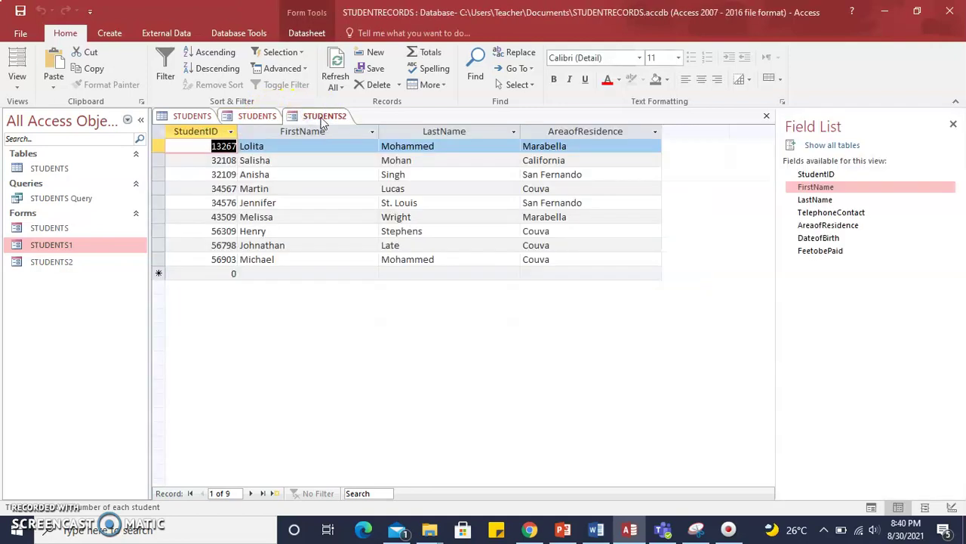
right_click(322, 119)
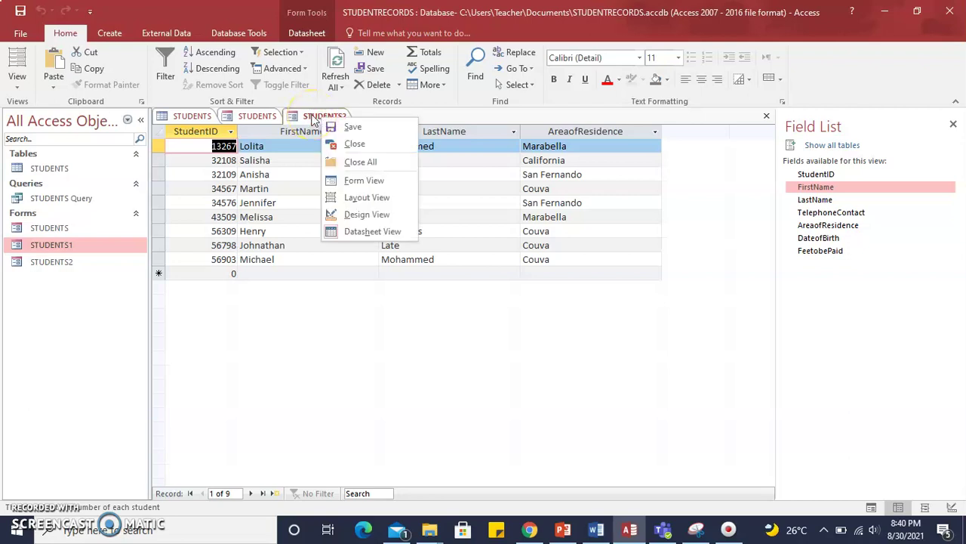
Step: Switch STUDENTS2 to Design view and expand the full Controls gallery
click(360, 217)
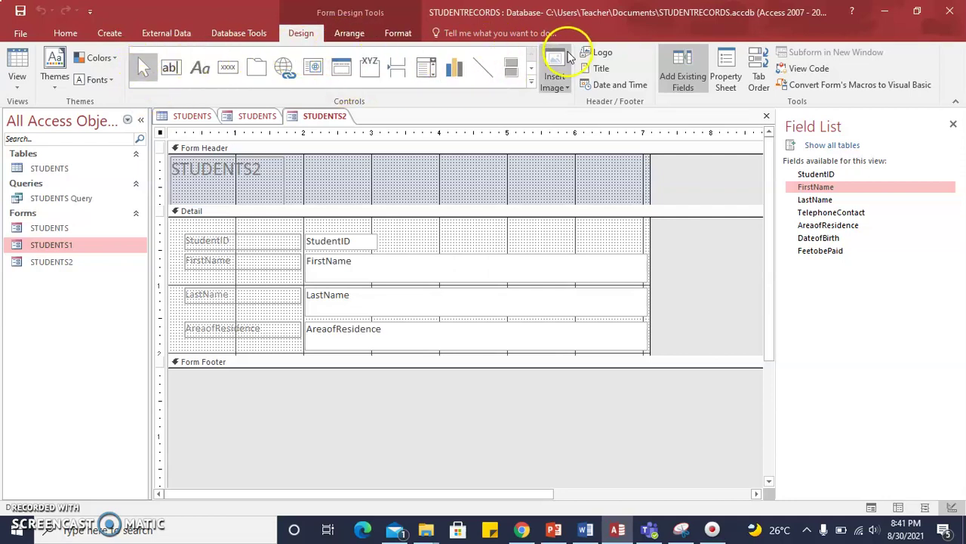
click(531, 68)
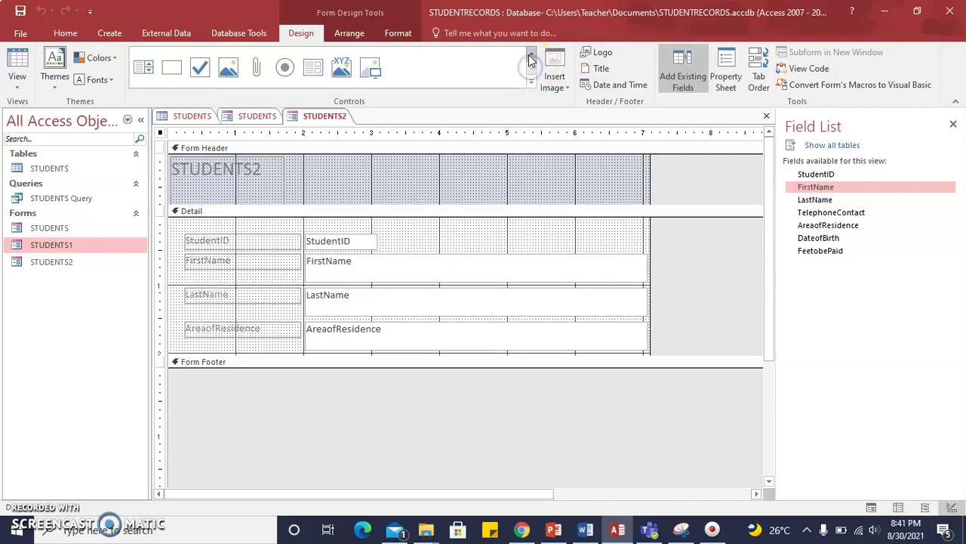
click(532, 55)
click(531, 69)
click(532, 55)
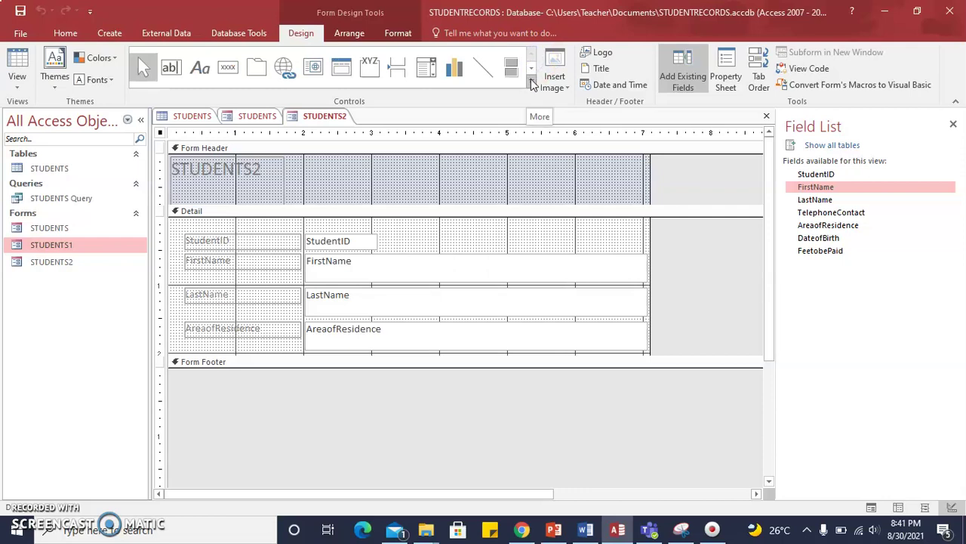
click(532, 83)
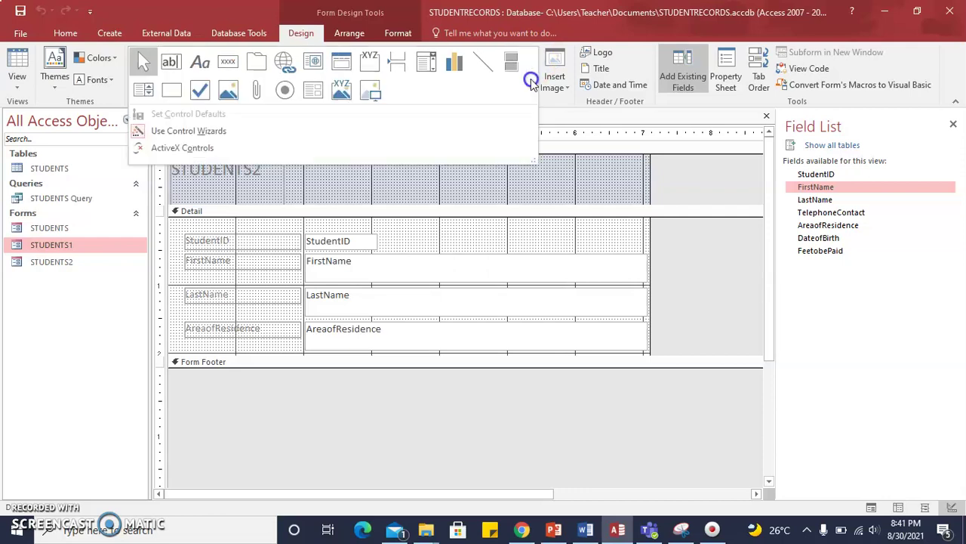
Step: Choose Subform/Subreport and place it in the STUDENTS2 Form Header, launching the SubForm Wizard
click(310, 91)
click(391, 201)
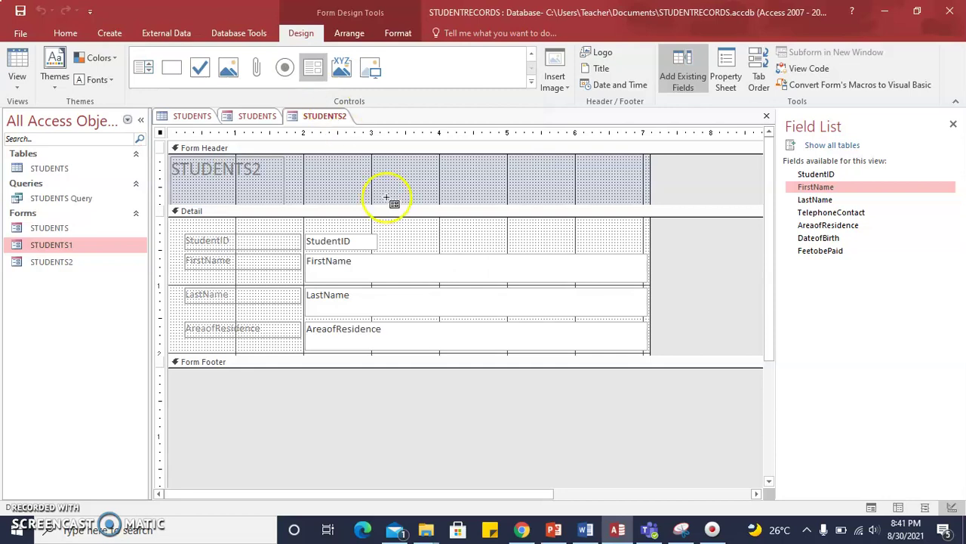
click(327, 78)
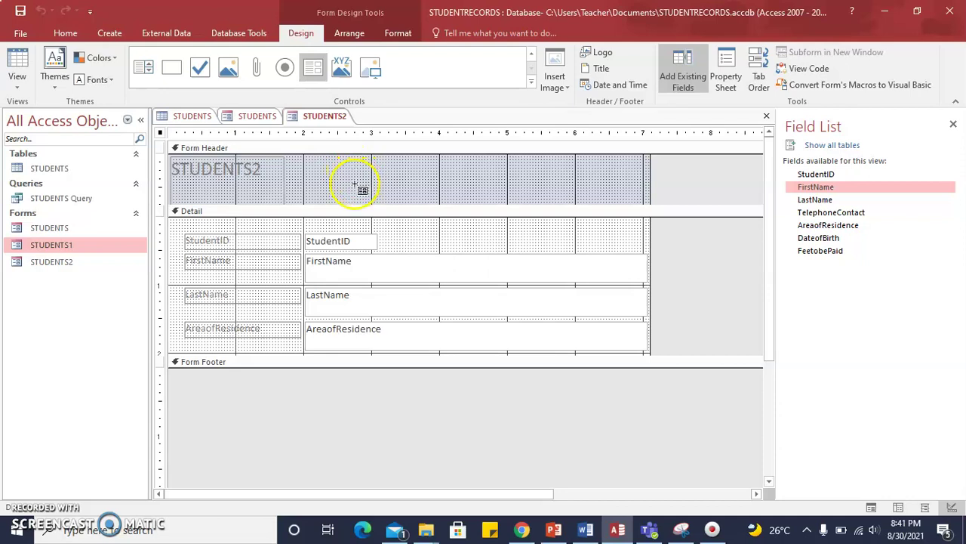
click(310, 181)
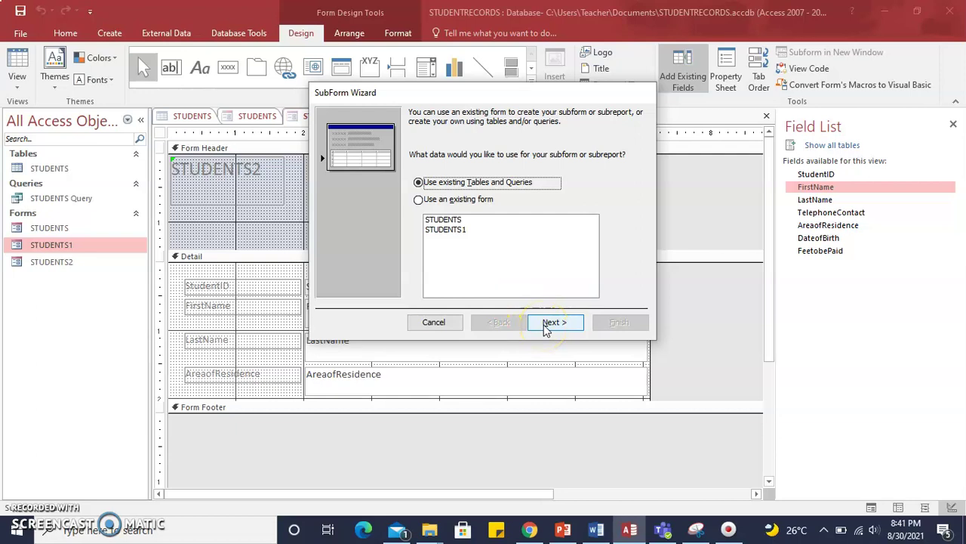
Step: Build the subform from existing tables, adding the STUDENTS fields FirstName and LastName
click(546, 326)
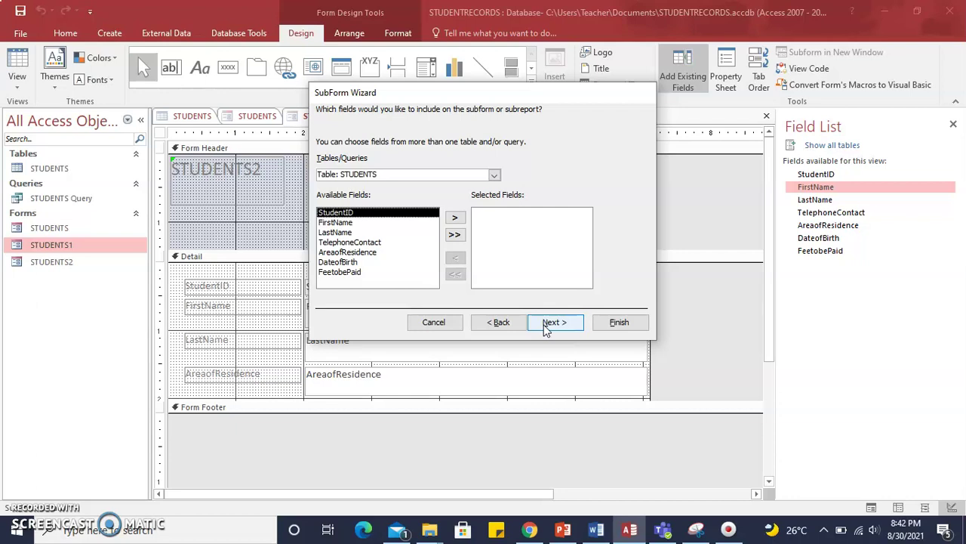
click(348, 223)
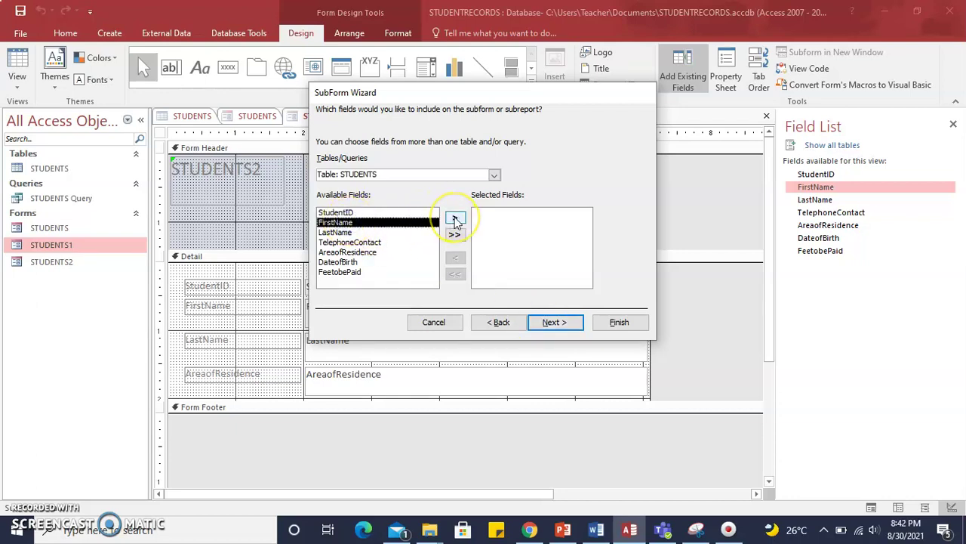
click(375, 212)
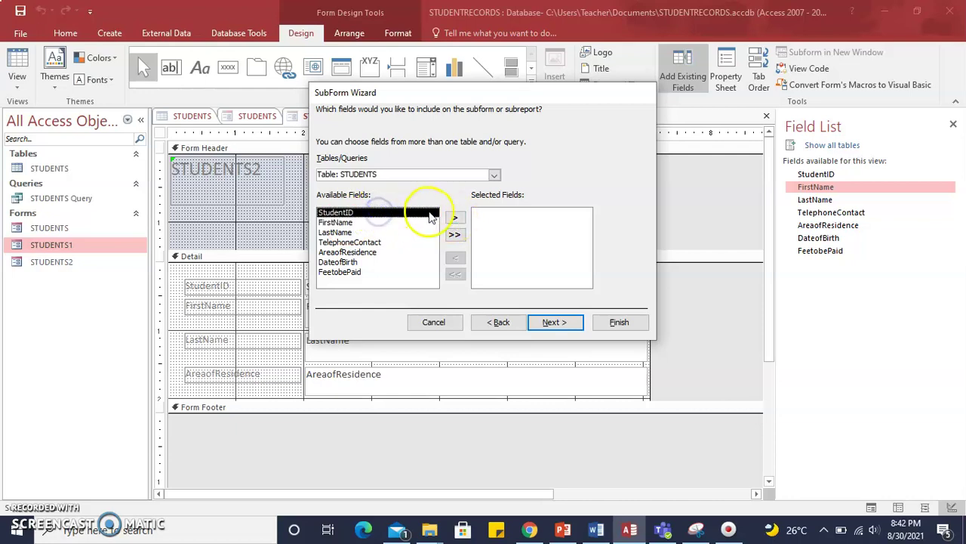
click(398, 224)
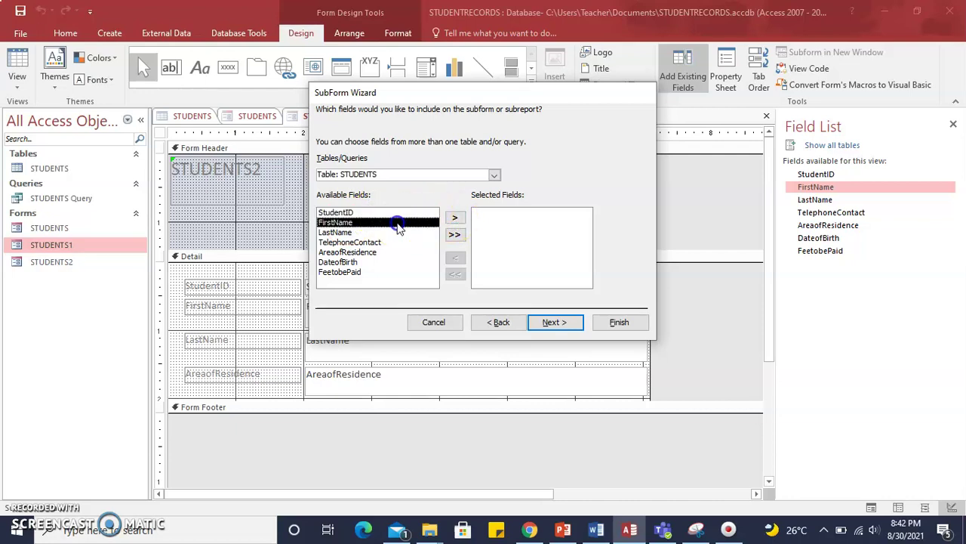
click(455, 218)
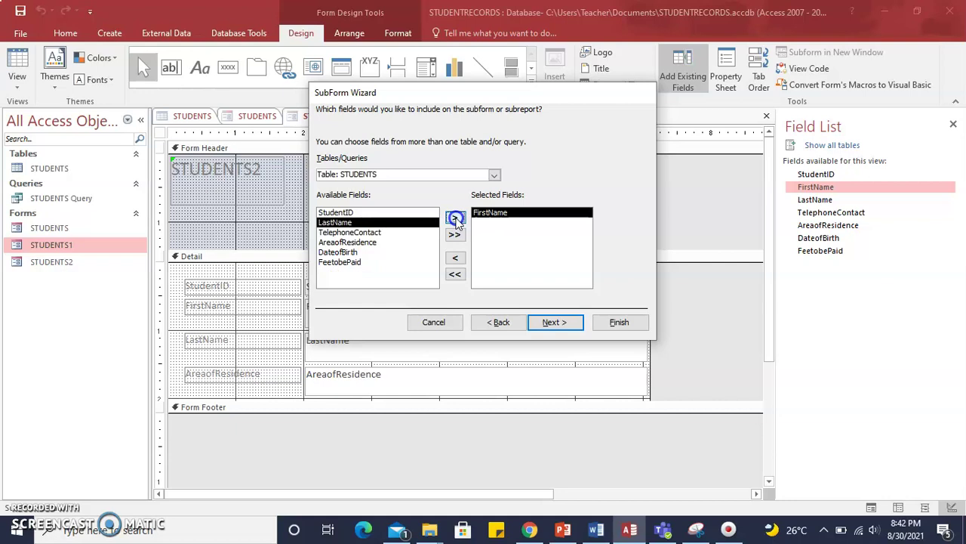
click(427, 219)
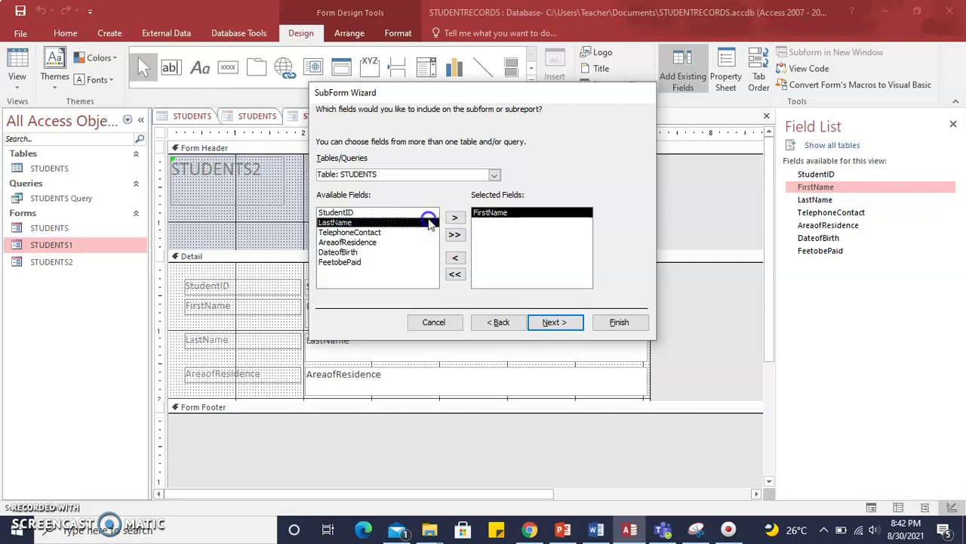
click(456, 218)
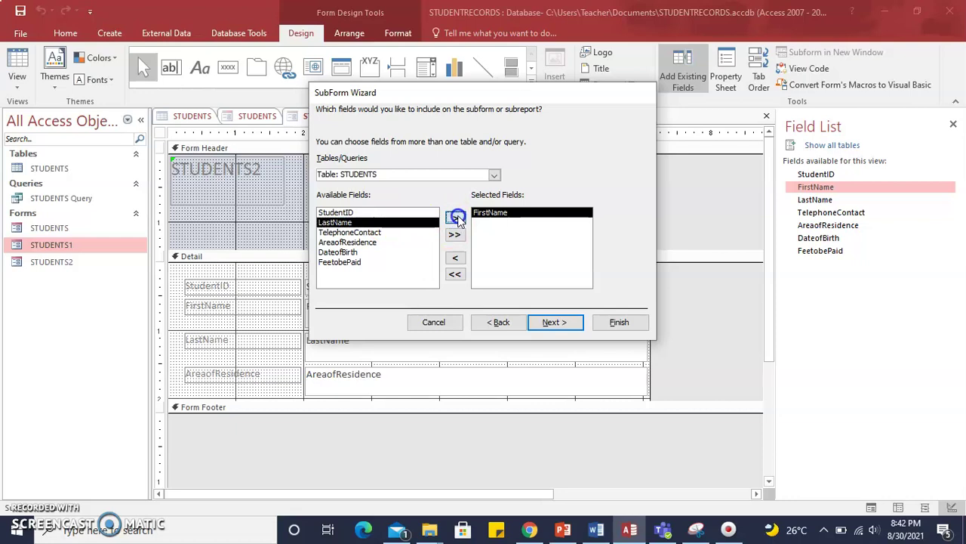
Step: Add AreaofResidence to the subform fields and advance to the linking step
click(361, 234)
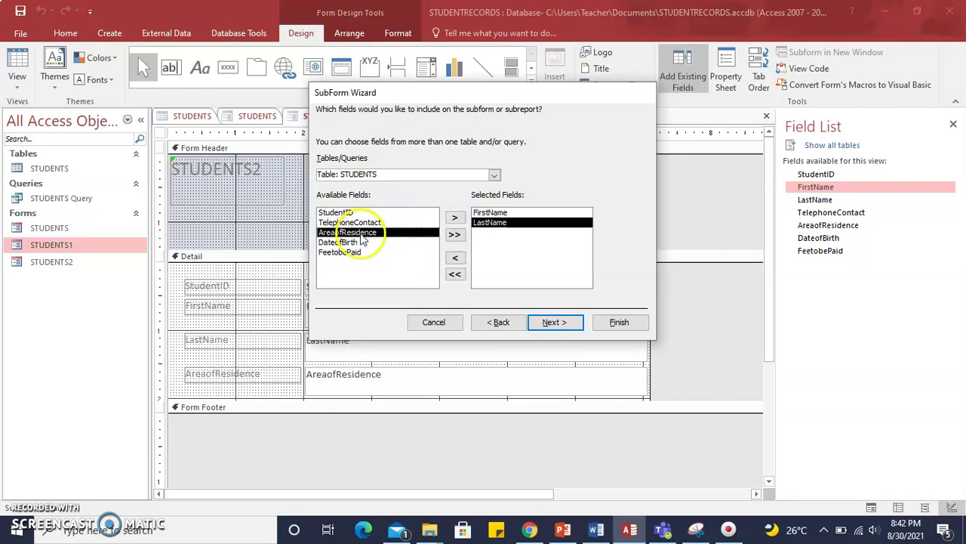
click(455, 218)
click(455, 218)
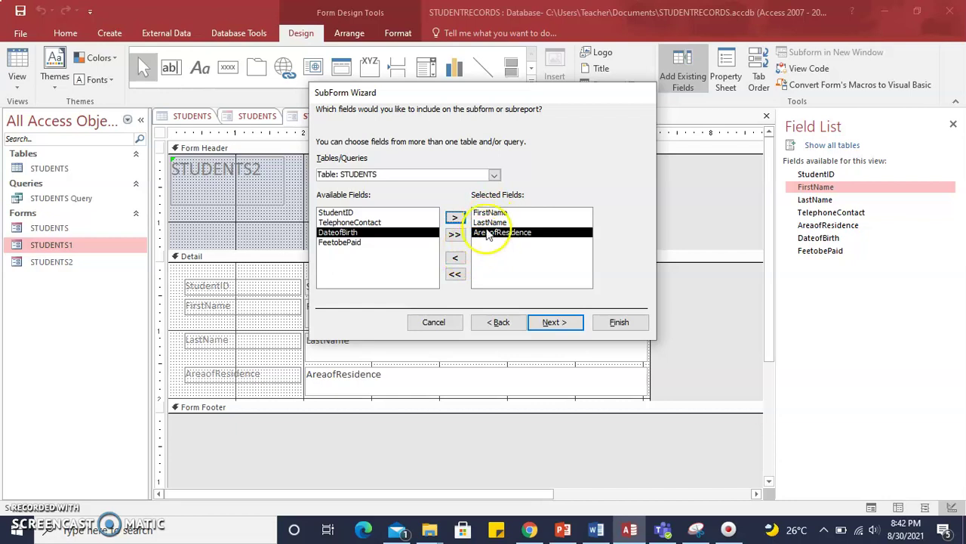
click(490, 222)
click(502, 232)
click(455, 259)
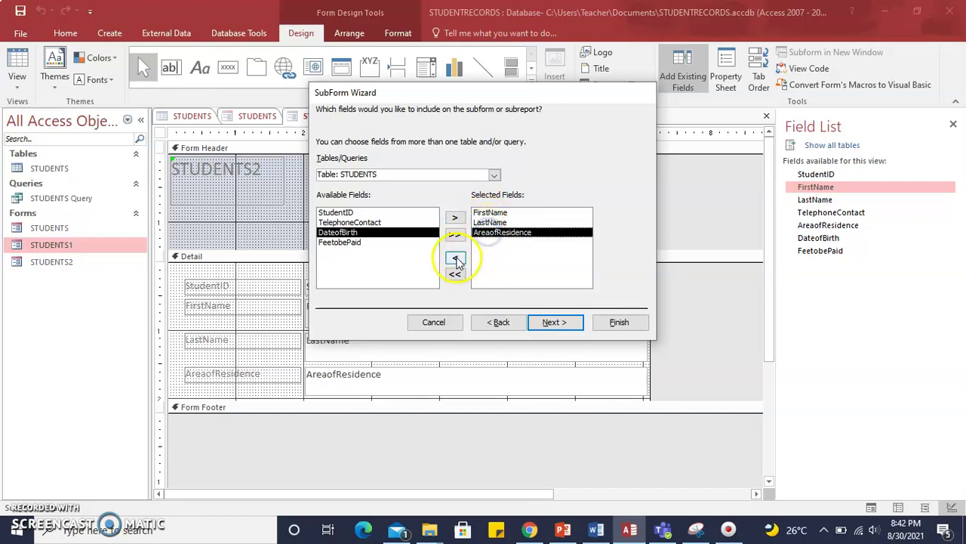
click(455, 218)
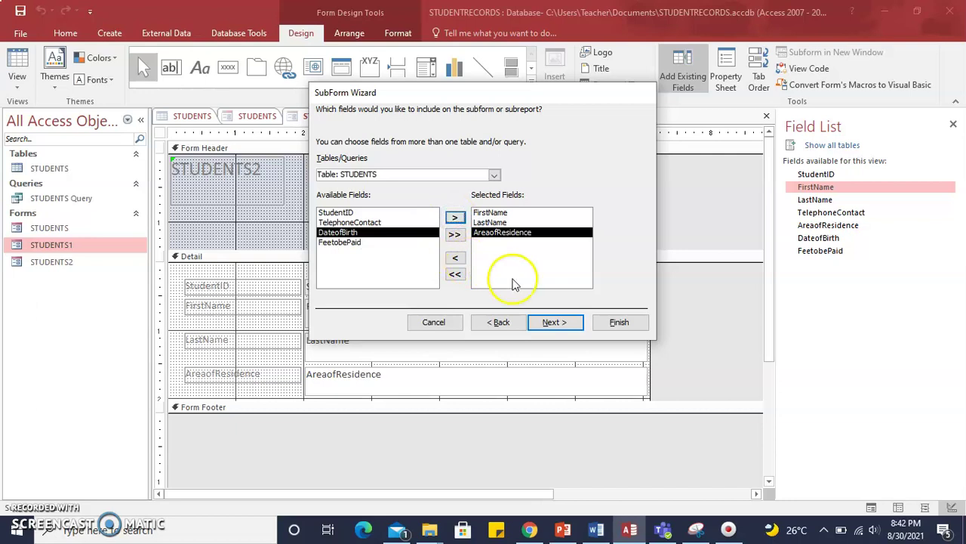
click(559, 330)
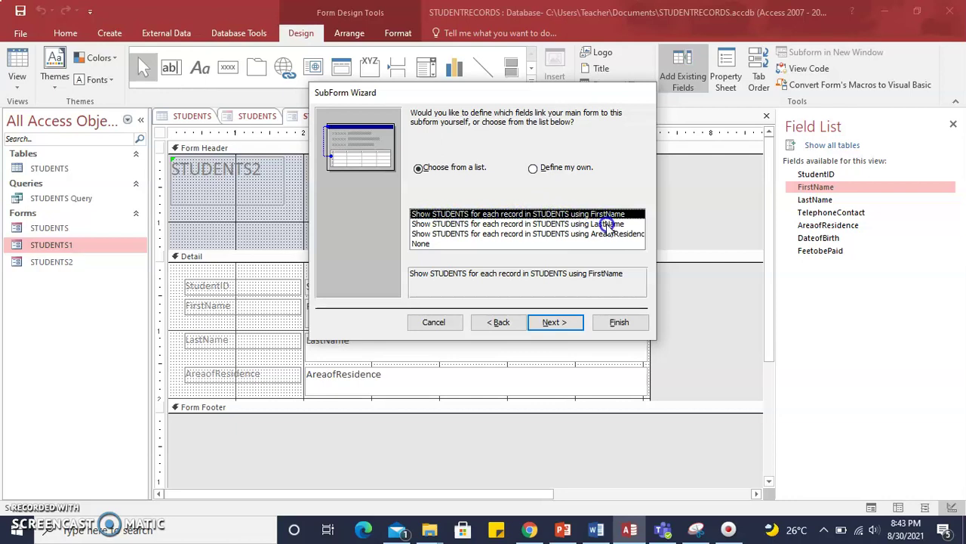
Step: Accept the FirstName link and finish the wizard with the name 'STUDENTS subform'
click(555, 323)
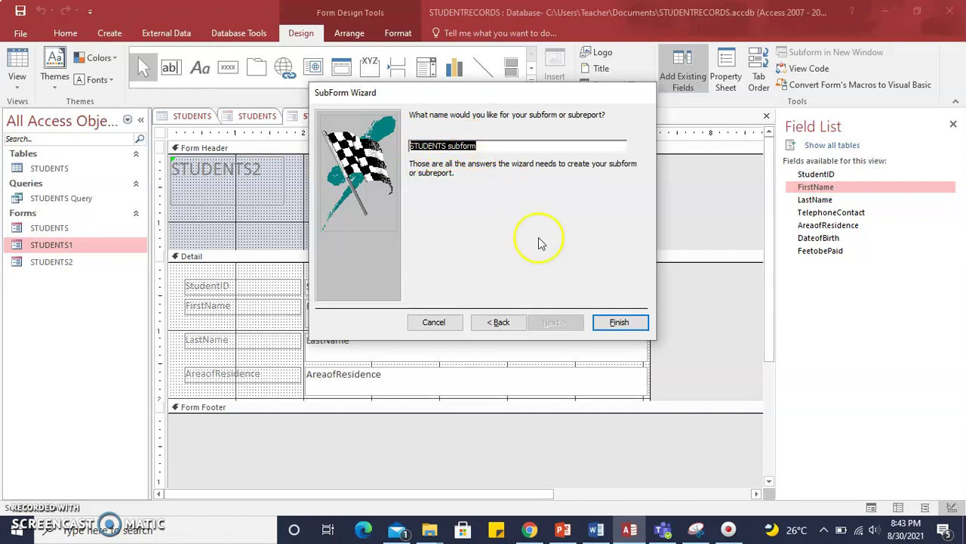
click(605, 325)
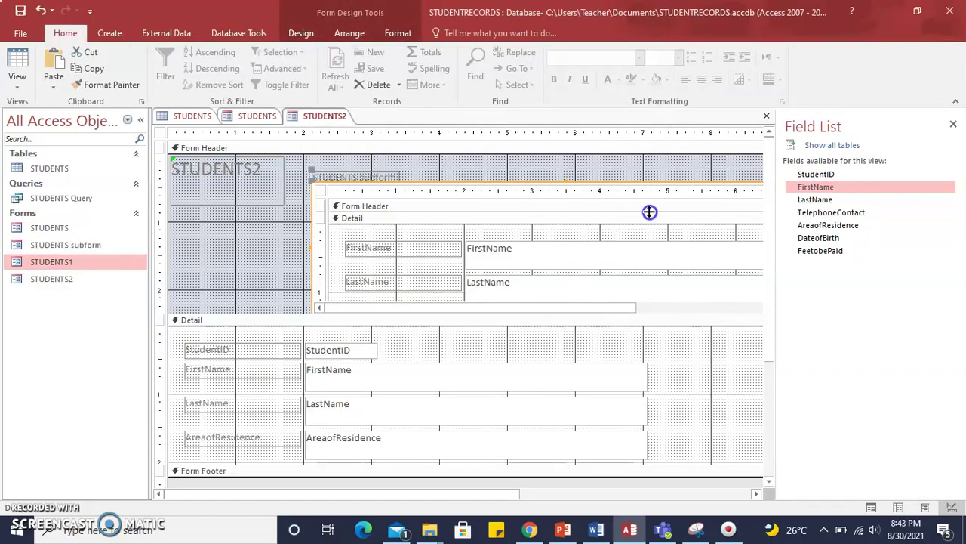
Step: Select the subform's label and text box columns, then bring up the STUDENTS2 view menu
click(495, 194)
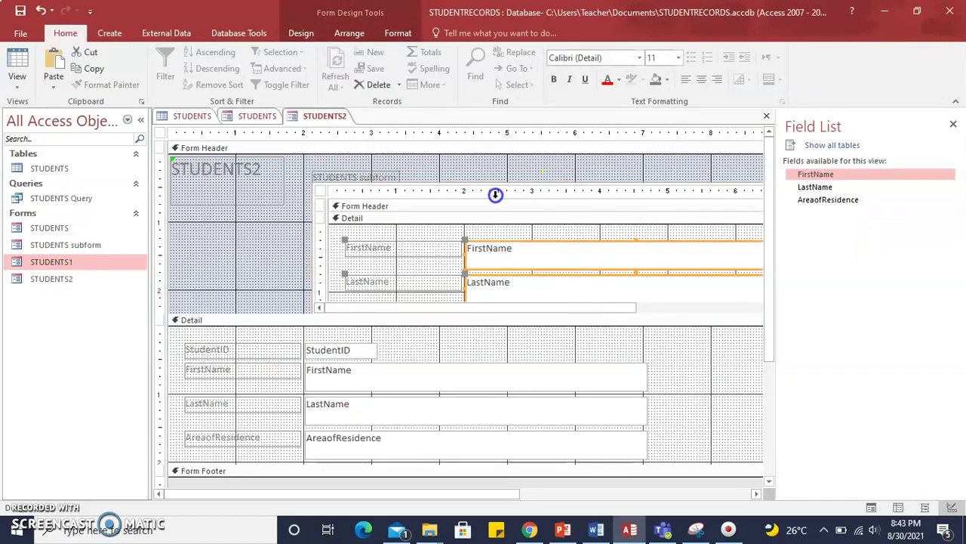
click(430, 190)
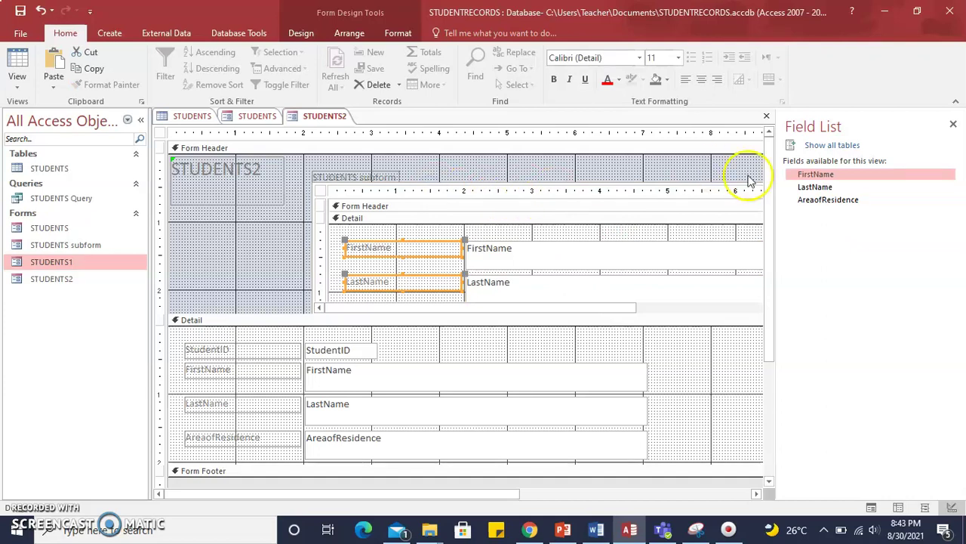
click(653, 190)
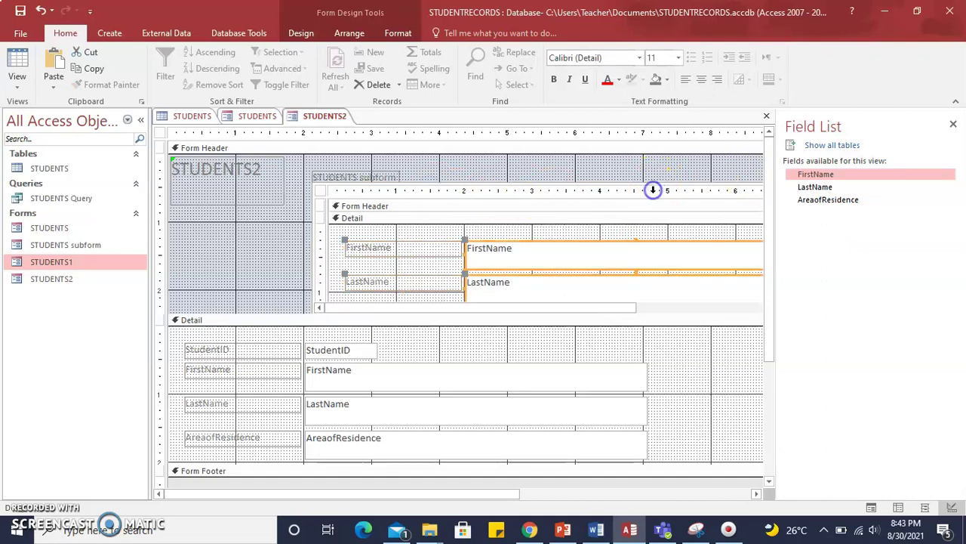
click(430, 189)
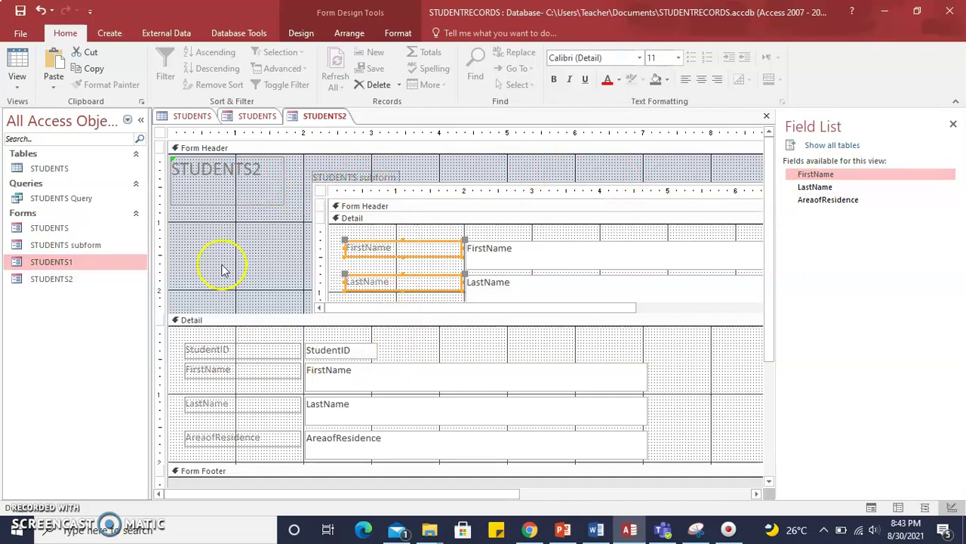
right_click(337, 123)
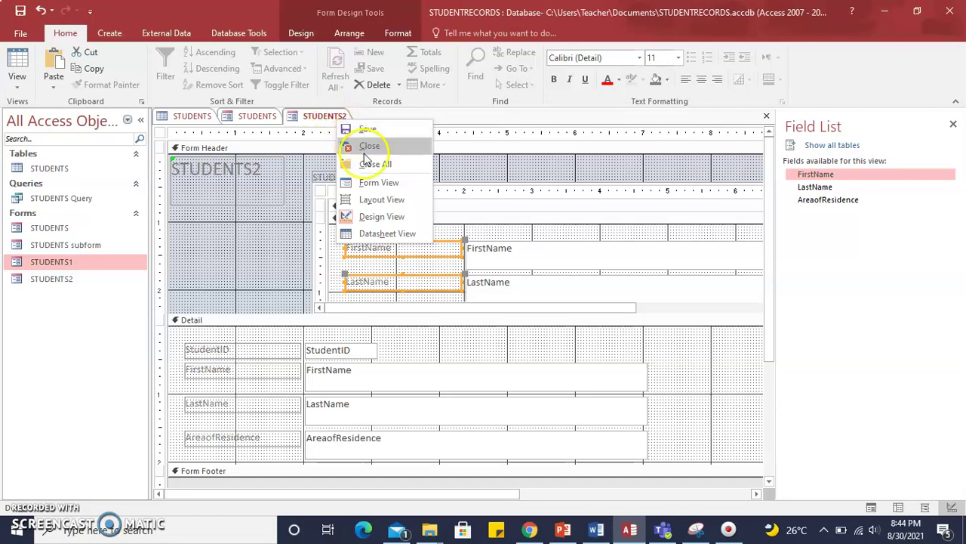
Step: Open STUDENTS2 in Form view and step through every student record to a blank one
click(373, 187)
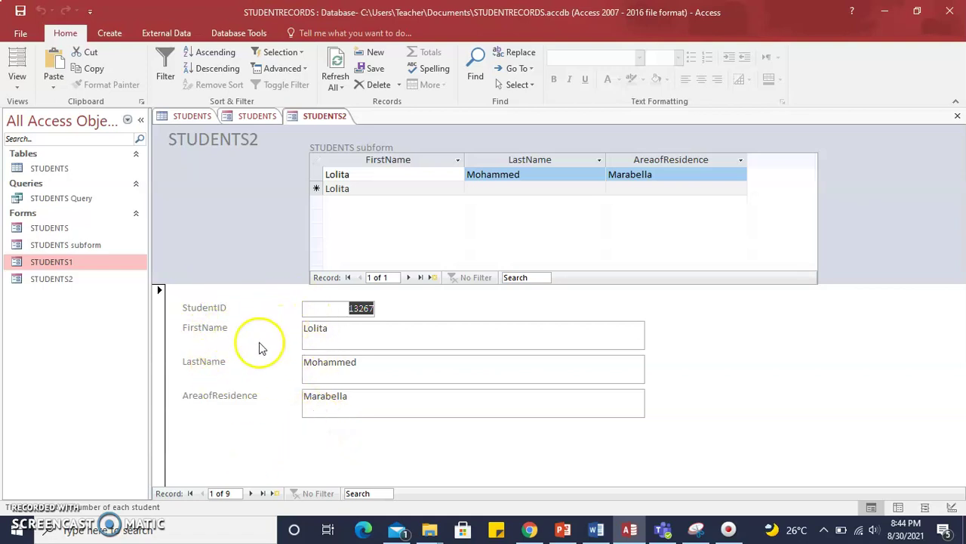
click(251, 493)
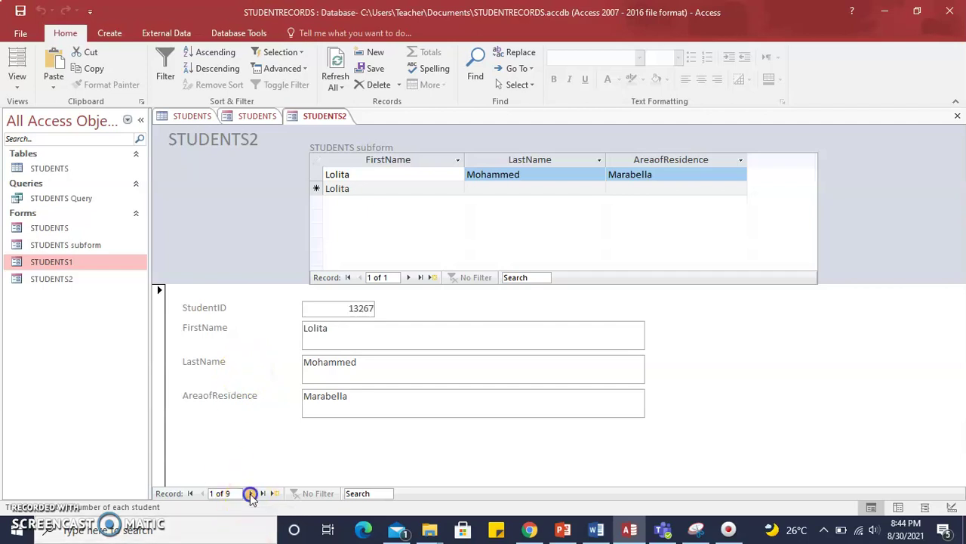
click(203, 493)
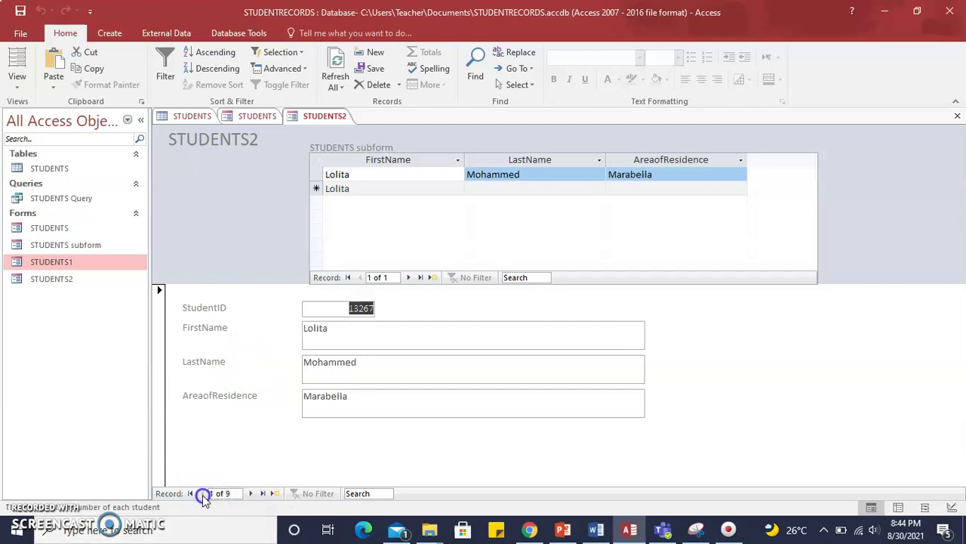
click(202, 493)
click(240, 494)
click(250, 493)
click(250, 493)
click(250, 493)
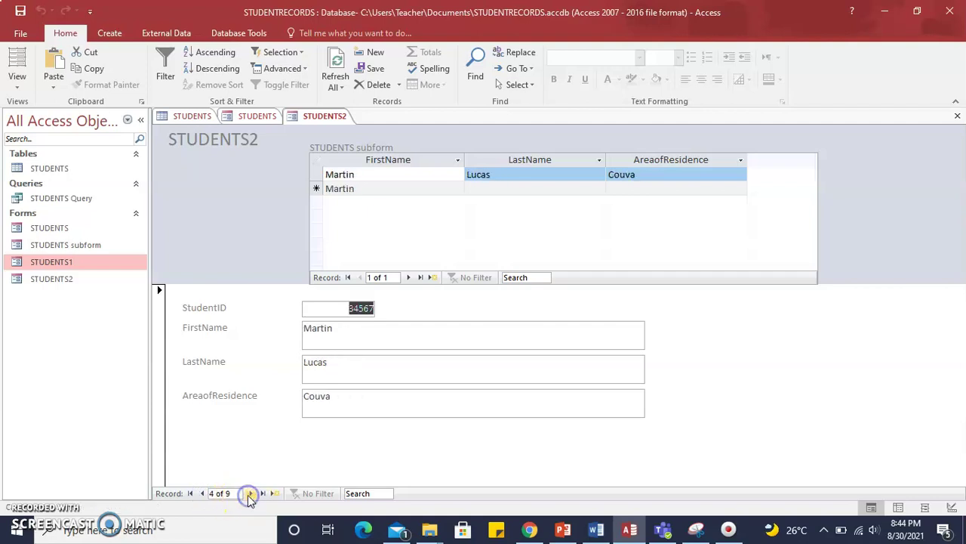
click(250, 493)
click(250, 493)
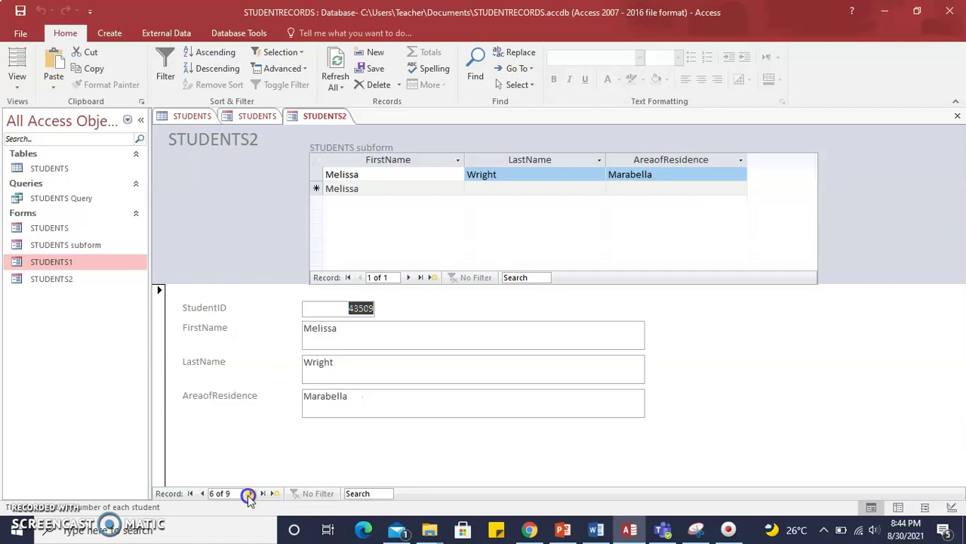
click(250, 493)
click(250, 493)
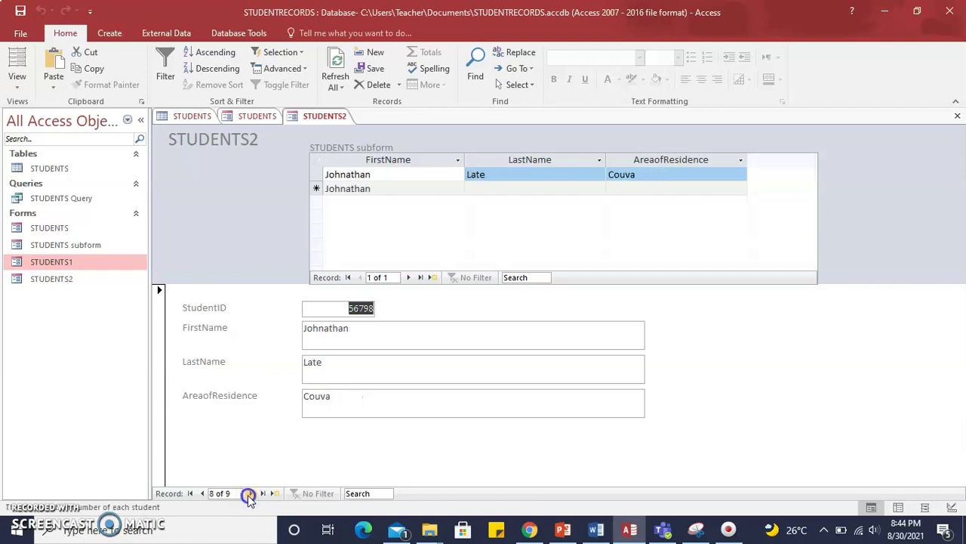
click(250, 493)
click(250, 493)
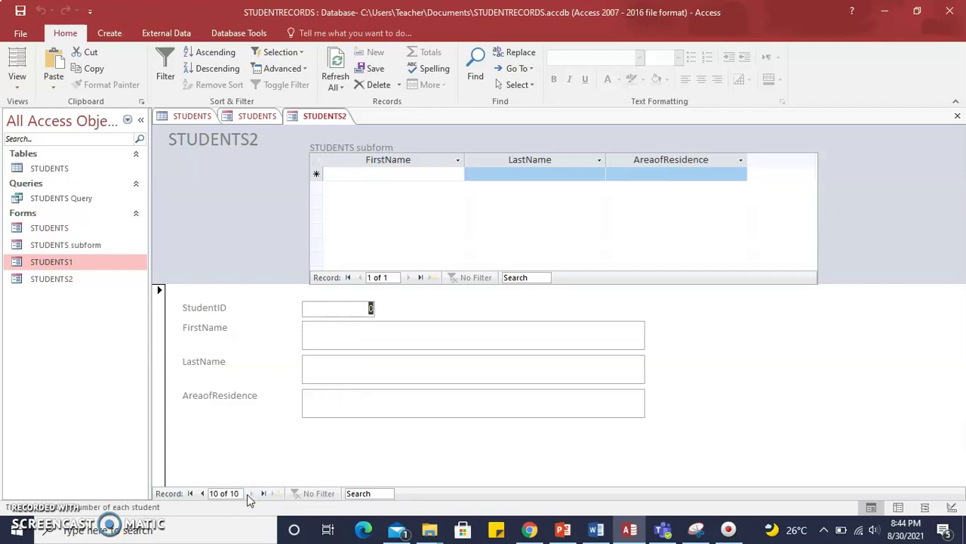
Step: Browse back and forth among the later records, ending on the eighth student
click(202, 493)
click(201, 493)
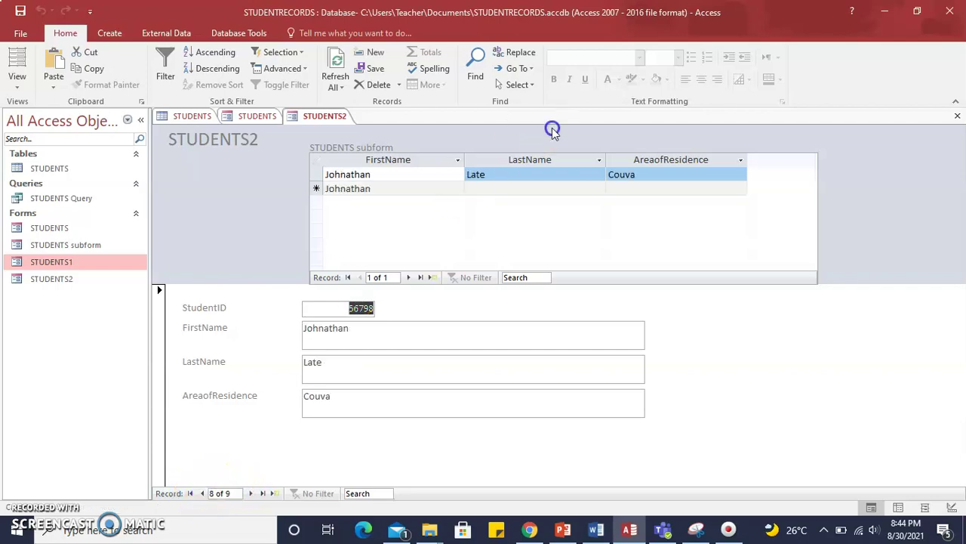
drag(630, 172, 674, 174)
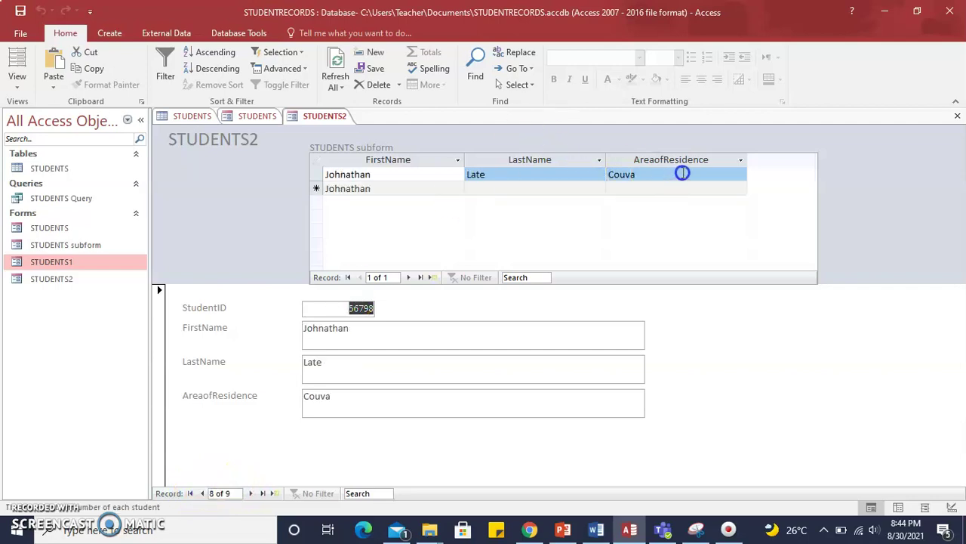
click(250, 493)
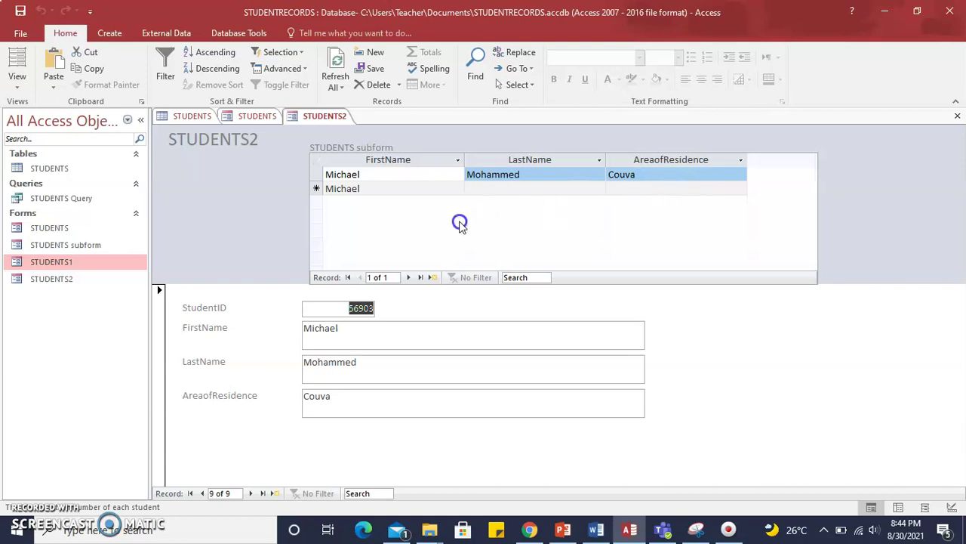
click(204, 494)
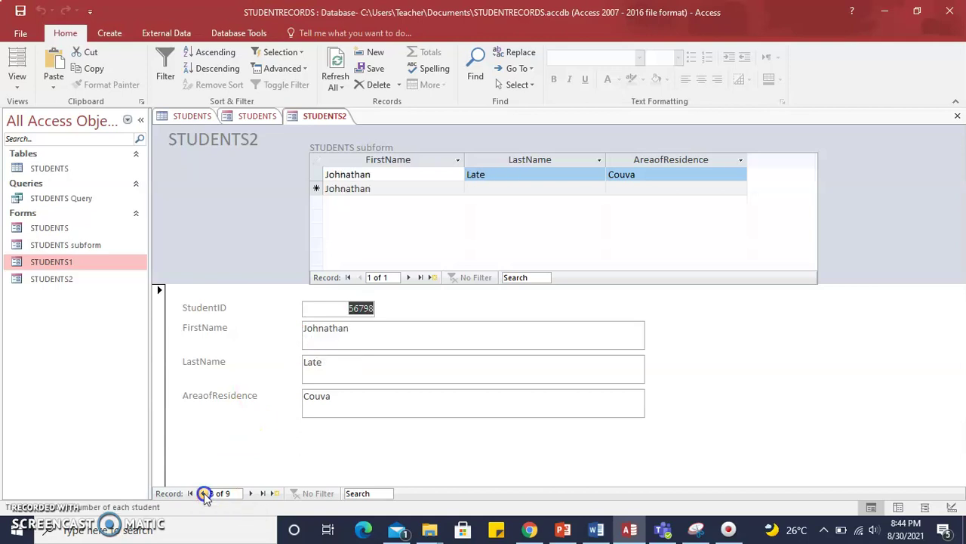
click(204, 494)
click(204, 493)
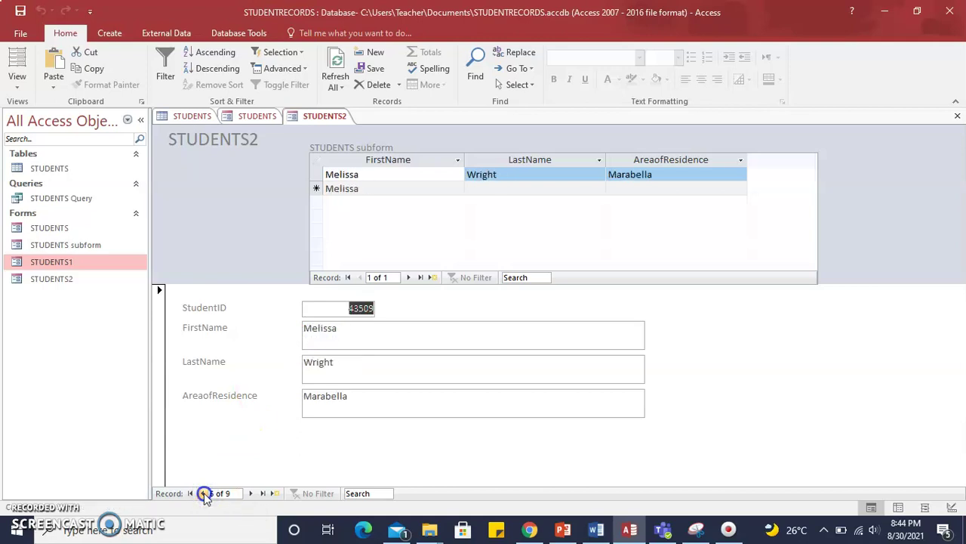
click(249, 493)
click(250, 493)
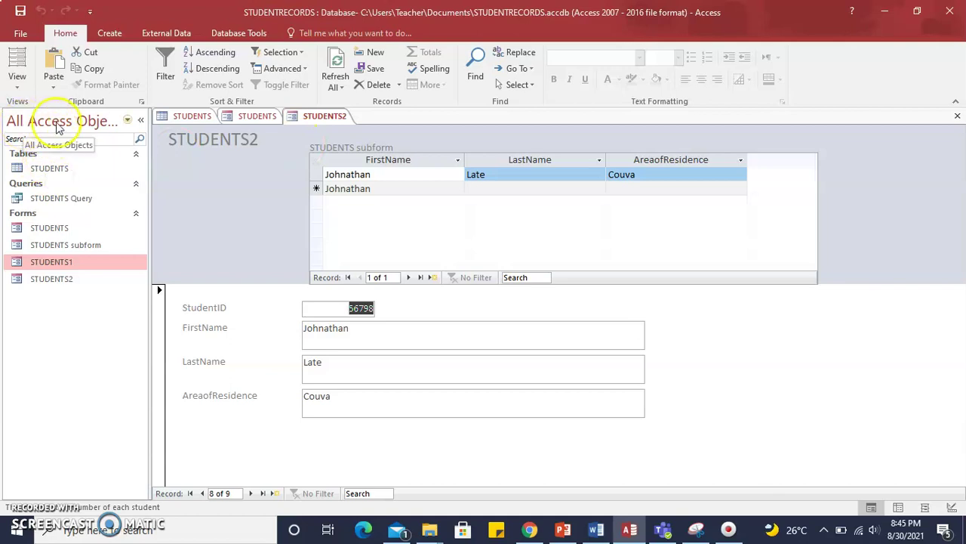
click(68, 246)
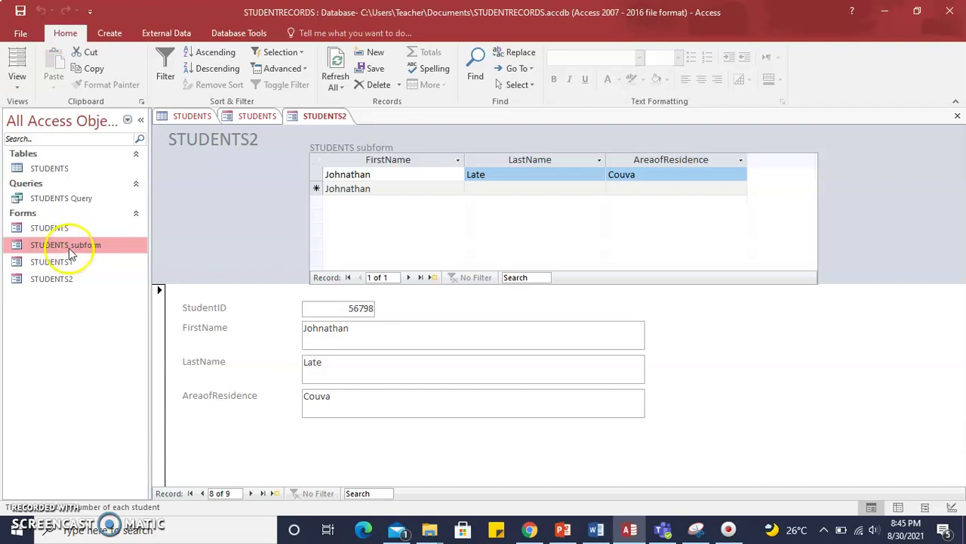